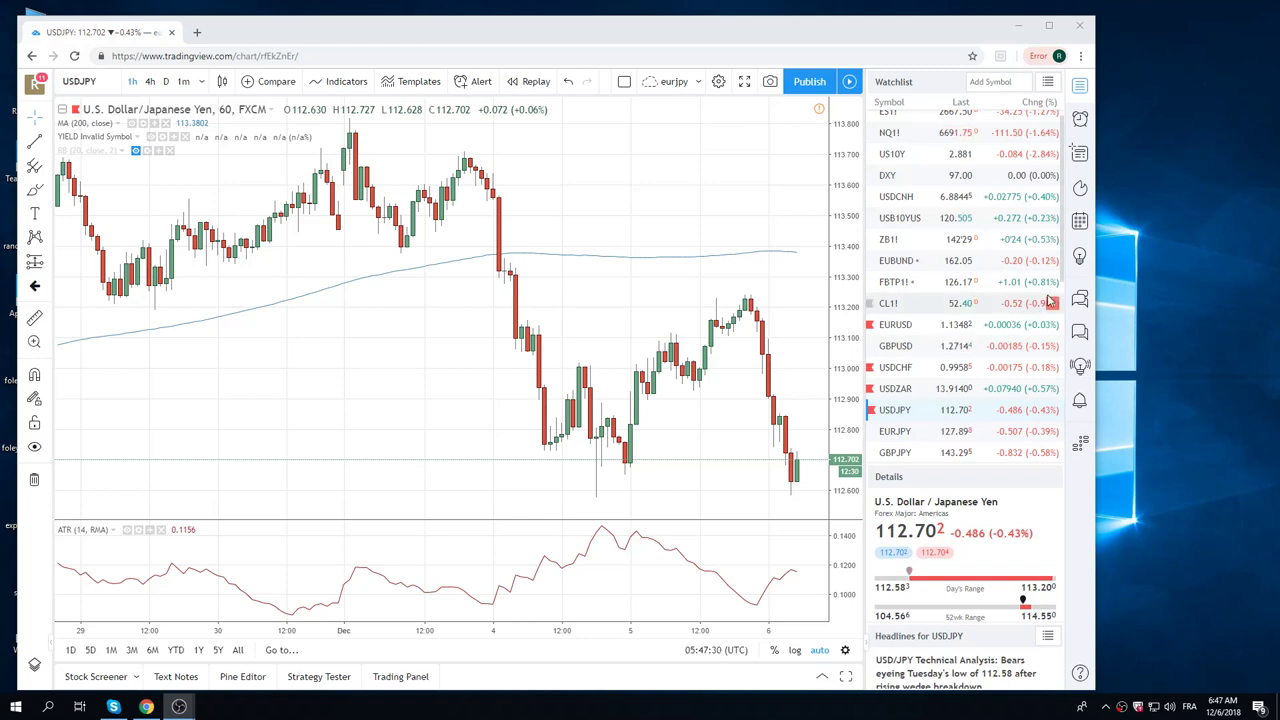
Zoom out the USDJPY 60-minute chart until the bars reach back to 26 November
{"action": "scroll", "coordinate": [950, 291], "scroll_direction": "up", "scroll_amount": 1}
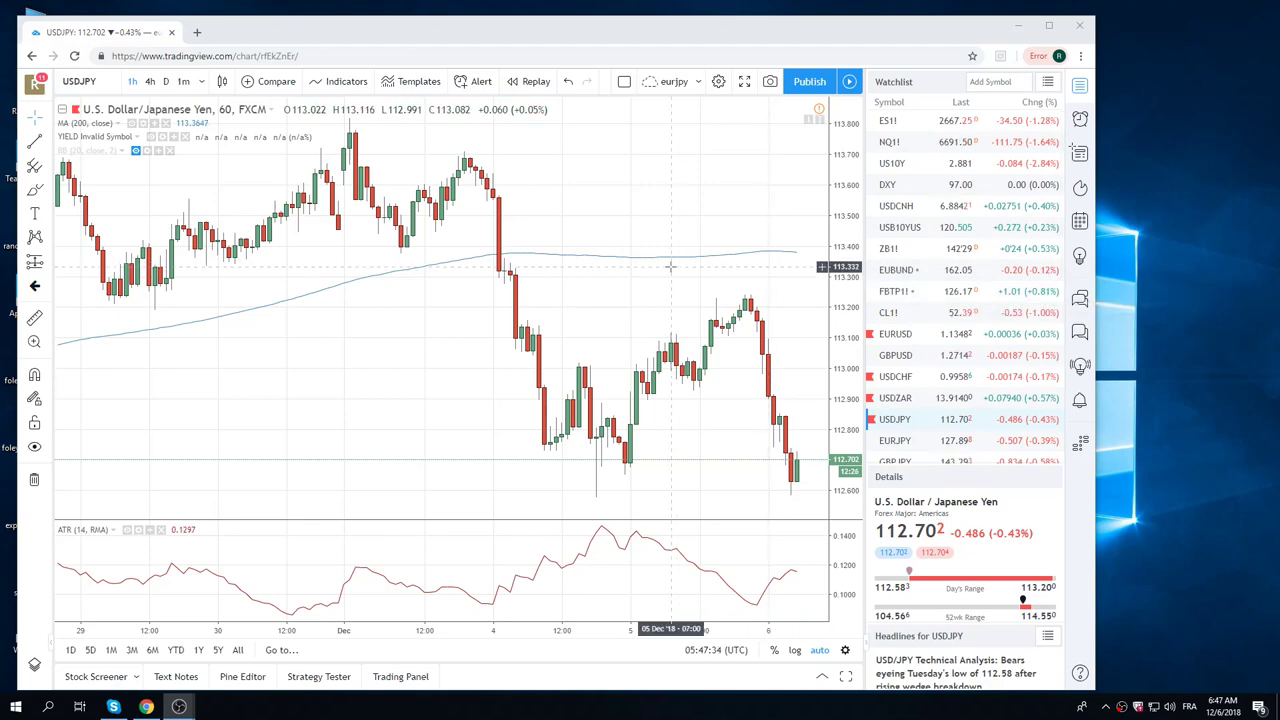
{"action": "scroll", "coordinate": [670, 267], "scroll_direction": "down", "scroll_amount": 2}
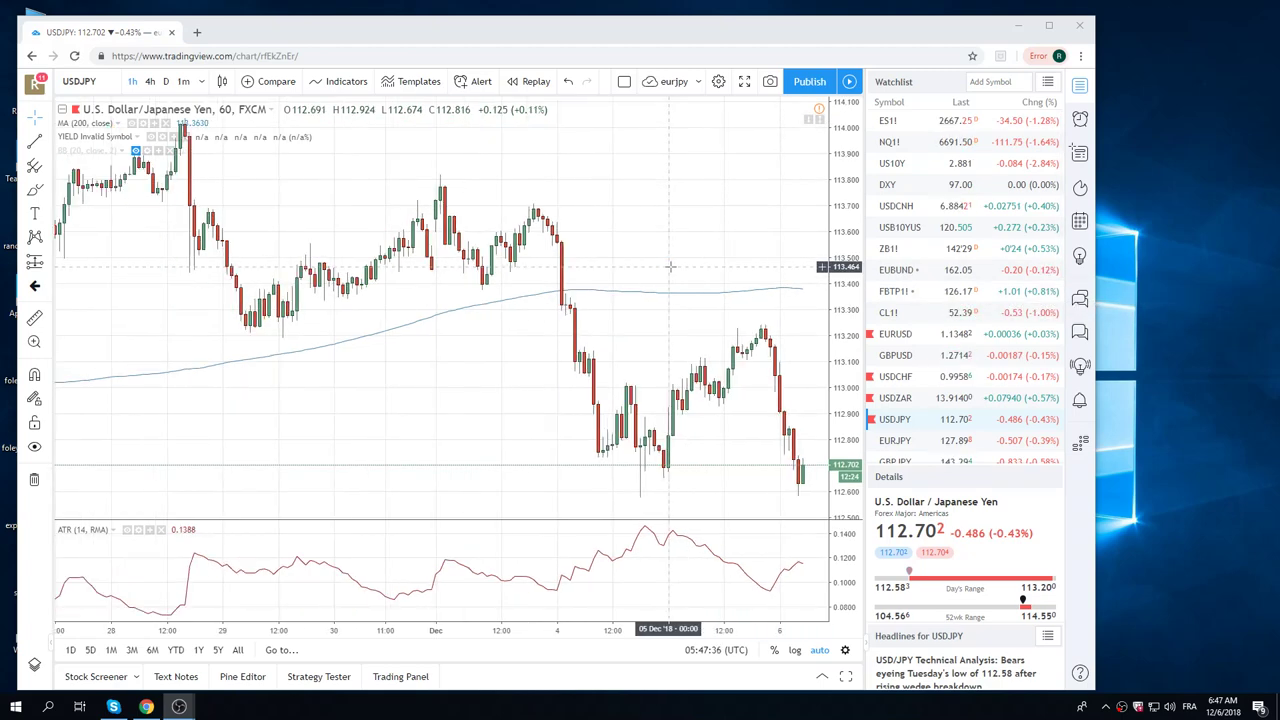
{"action": "scroll", "coordinate": [670, 267], "scroll_direction": "down", "scroll_amount": 1}
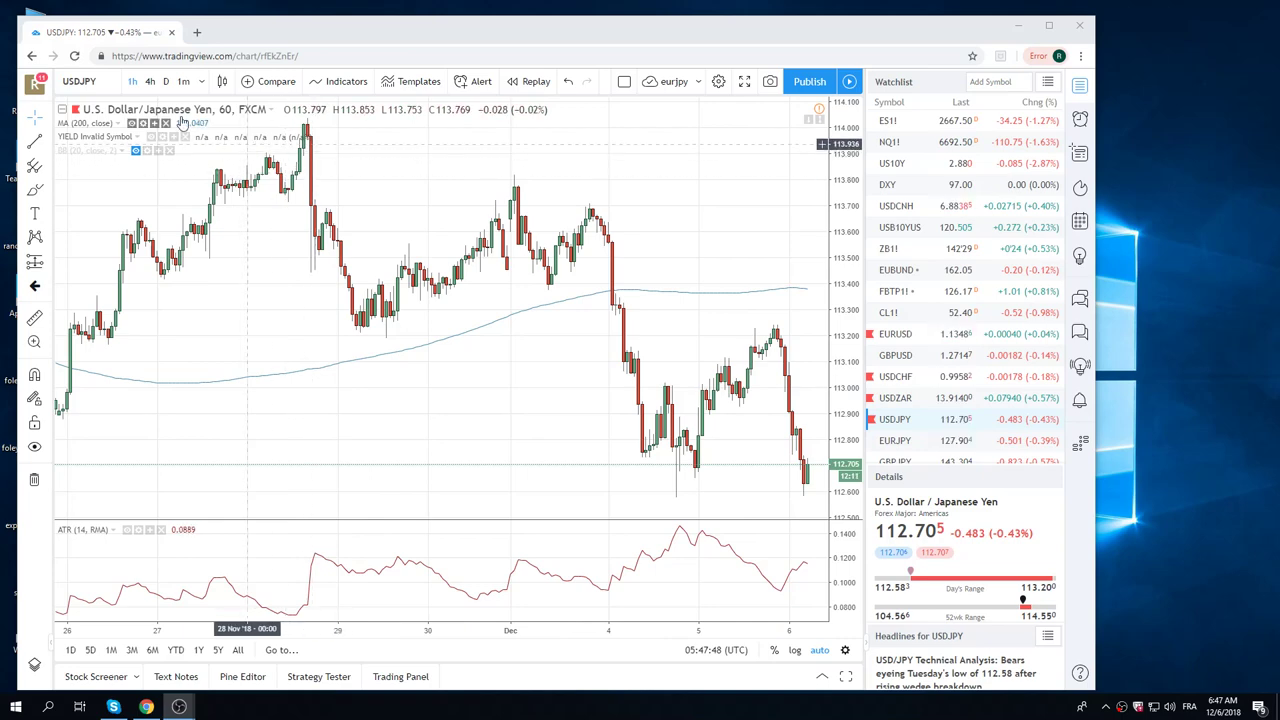
Switch USDJPY to the 1D timeframe and remove the diagonal trend line
{"action": "left_click", "coordinate": [166, 82]}
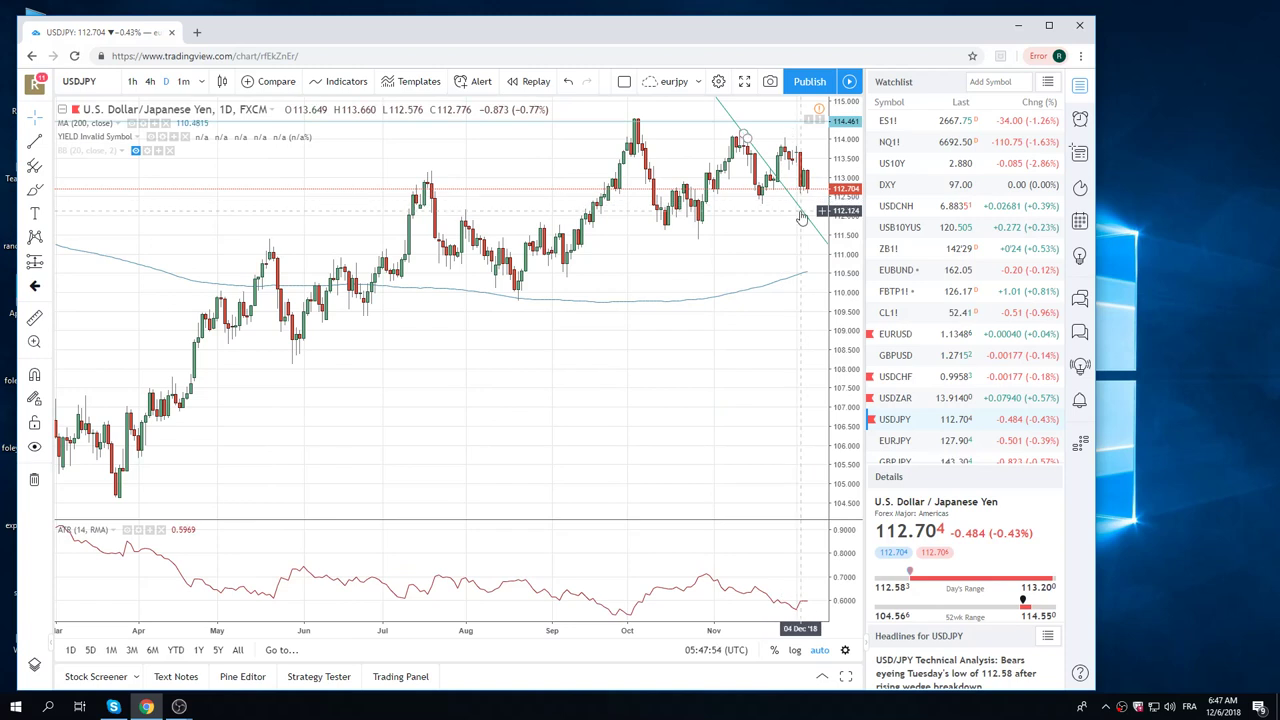
{"action": "right_click", "coordinate": [803, 218]}
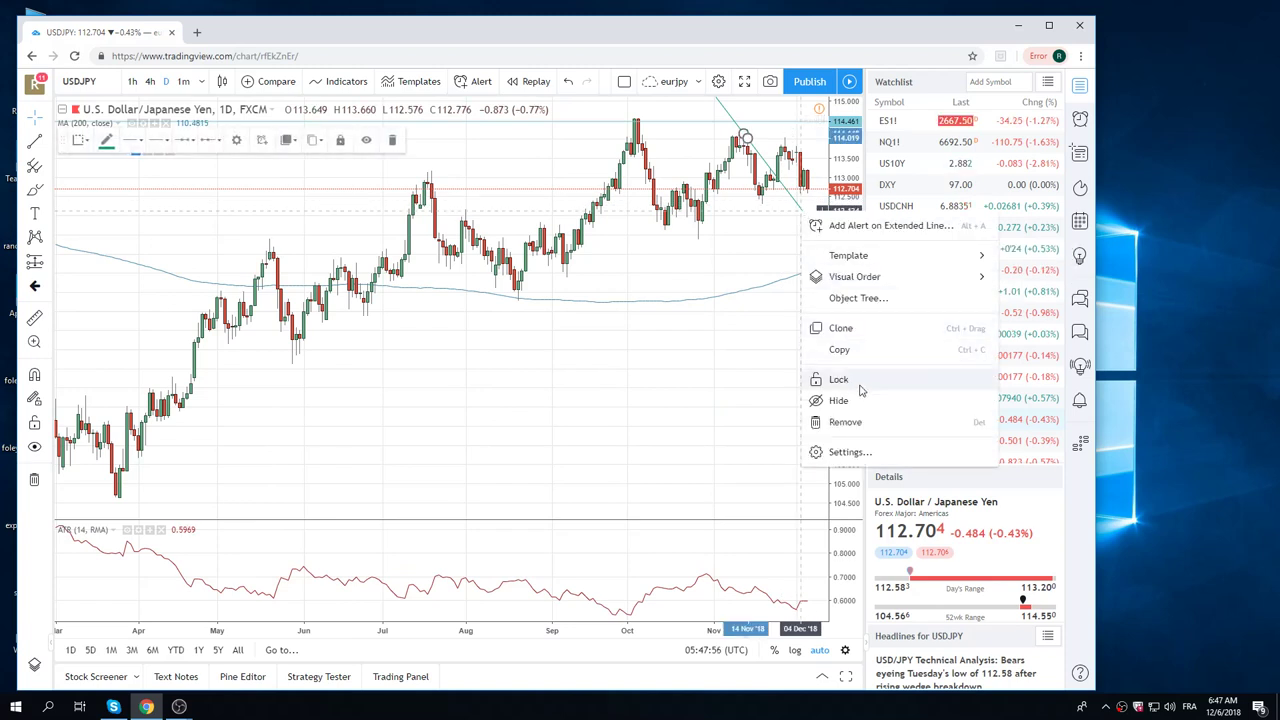
{"action": "left_click", "coordinate": [860, 421]}
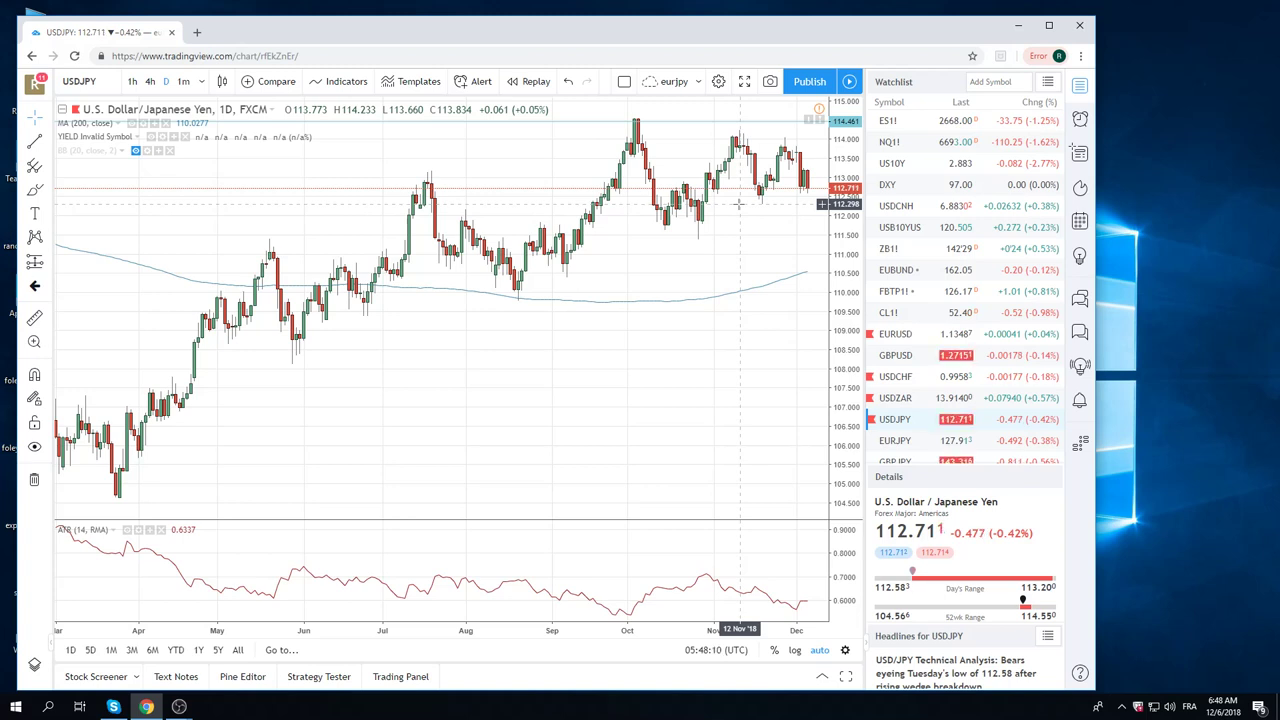
{"action": "mouse_move", "coordinate": [915, 269]}
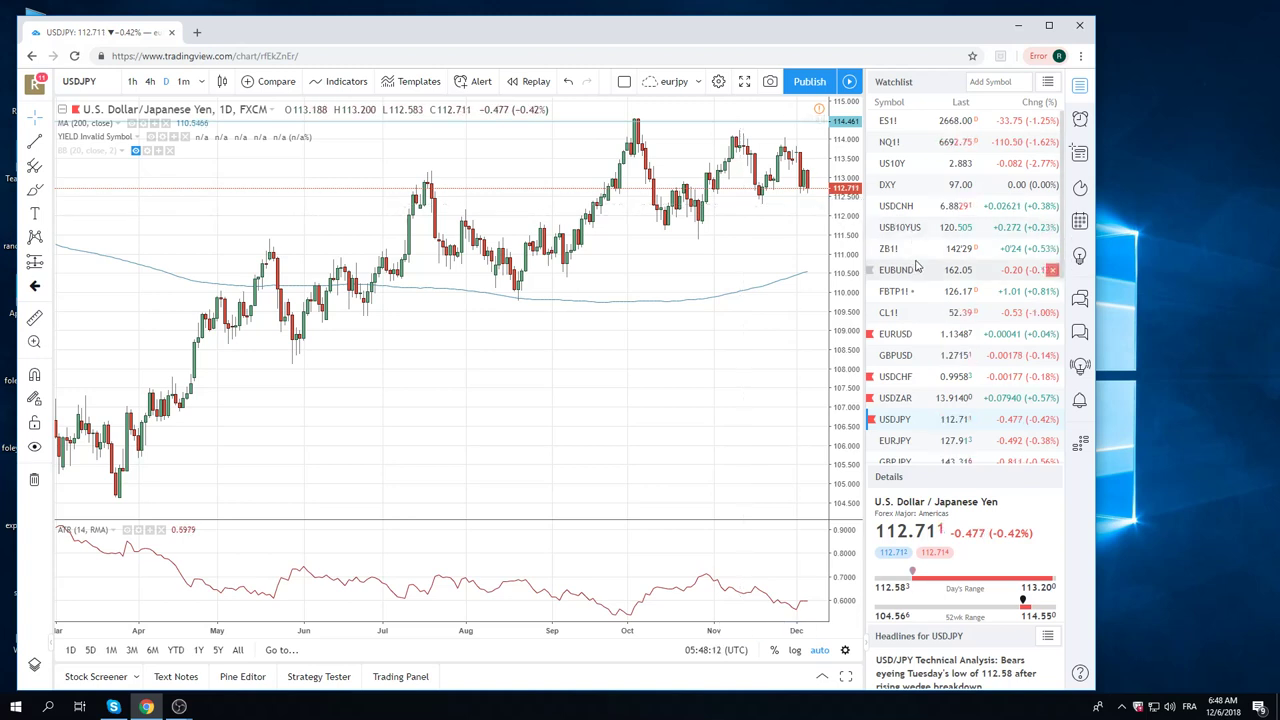
Load the ZB1! T-Bond Futures daily chart from the Watchlist
{"action": "scroll", "coordinate": [915, 260], "scroll_direction": "down", "scroll_amount": 1}
{"action": "scroll", "coordinate": [915, 263], "scroll_direction": "up", "scroll_amount": 1}
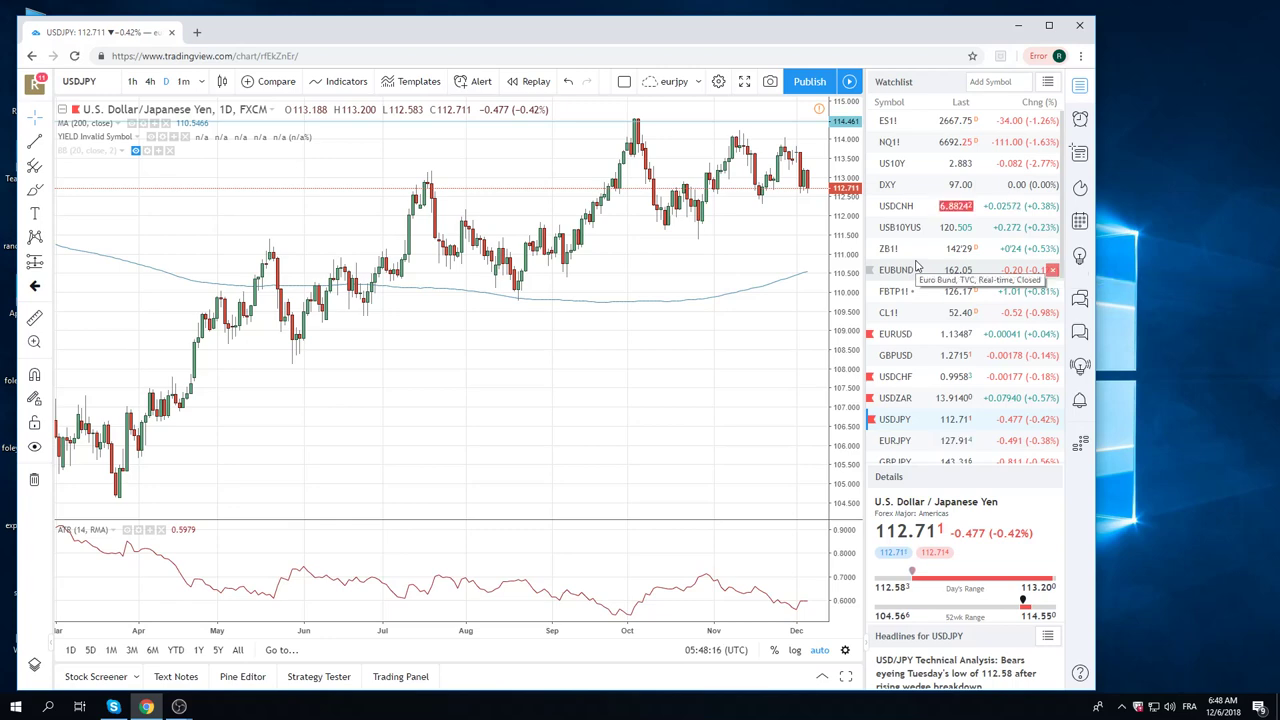
{"action": "left_click", "coordinate": [898, 252]}
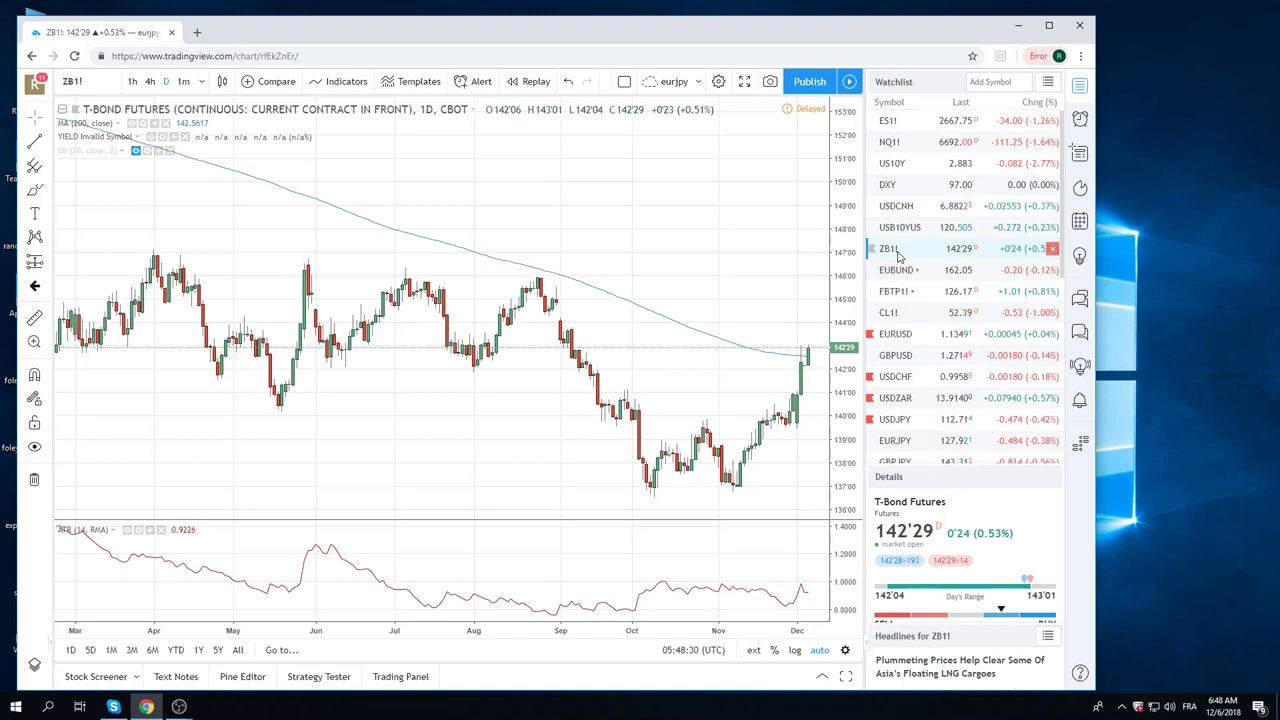
Load the US10Y 10-year yield daily chart from the Watchlist
{"action": "left_click", "coordinate": [905, 166]}
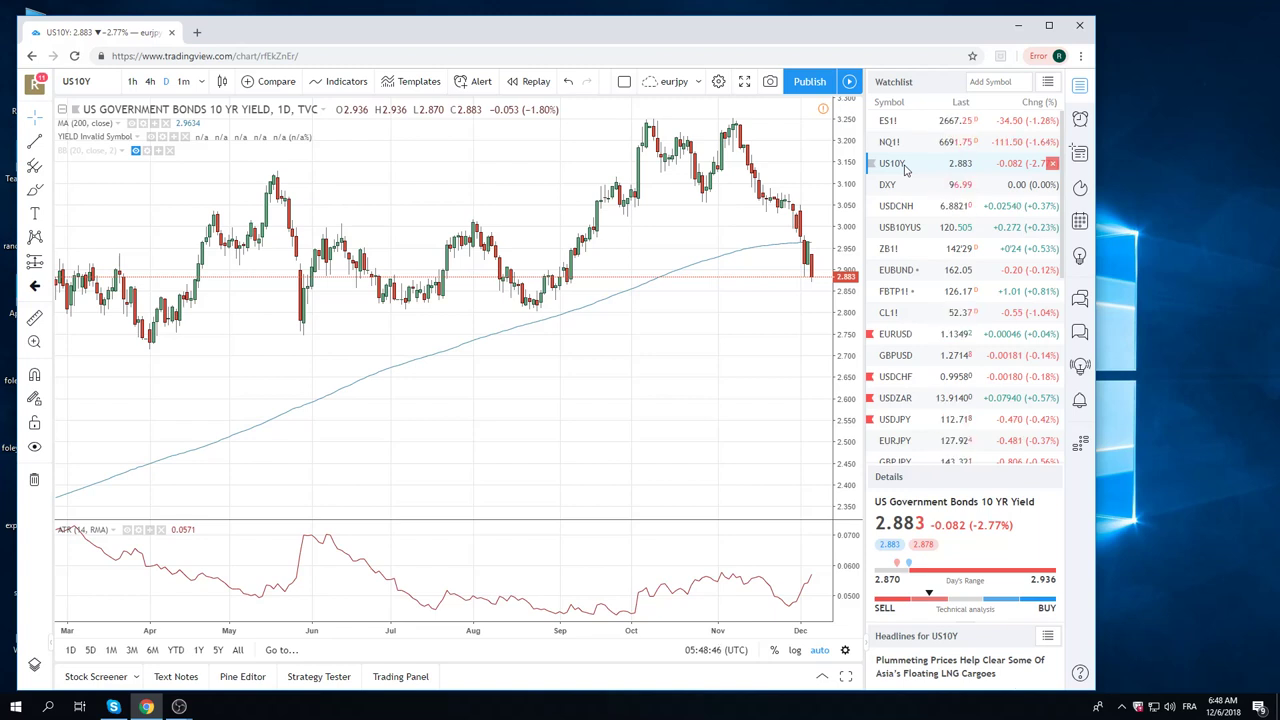
Load the EURJPY daily chart from the Watchlist
{"action": "left_click", "coordinate": [908, 441]}
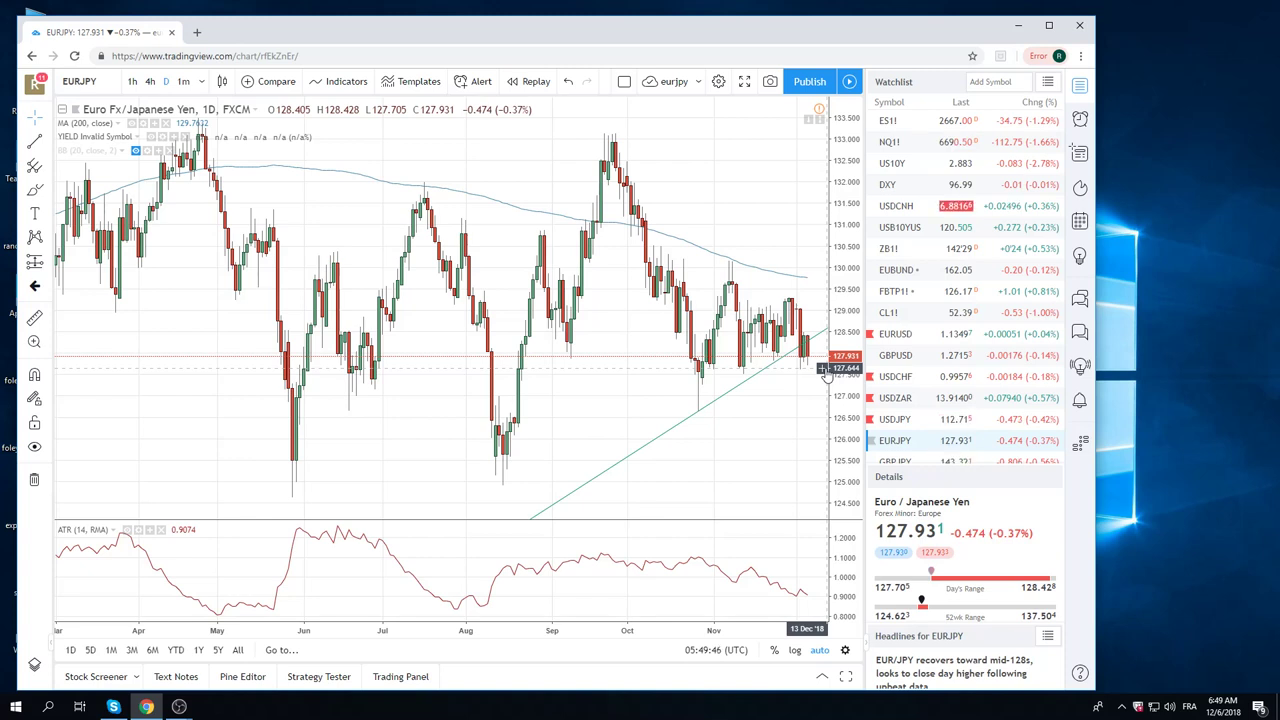
Load the GBPJPY daily chart from further down the Watchlist
{"action": "scroll", "coordinate": [938, 366], "scroll_direction": "down", "scroll_amount": 1}
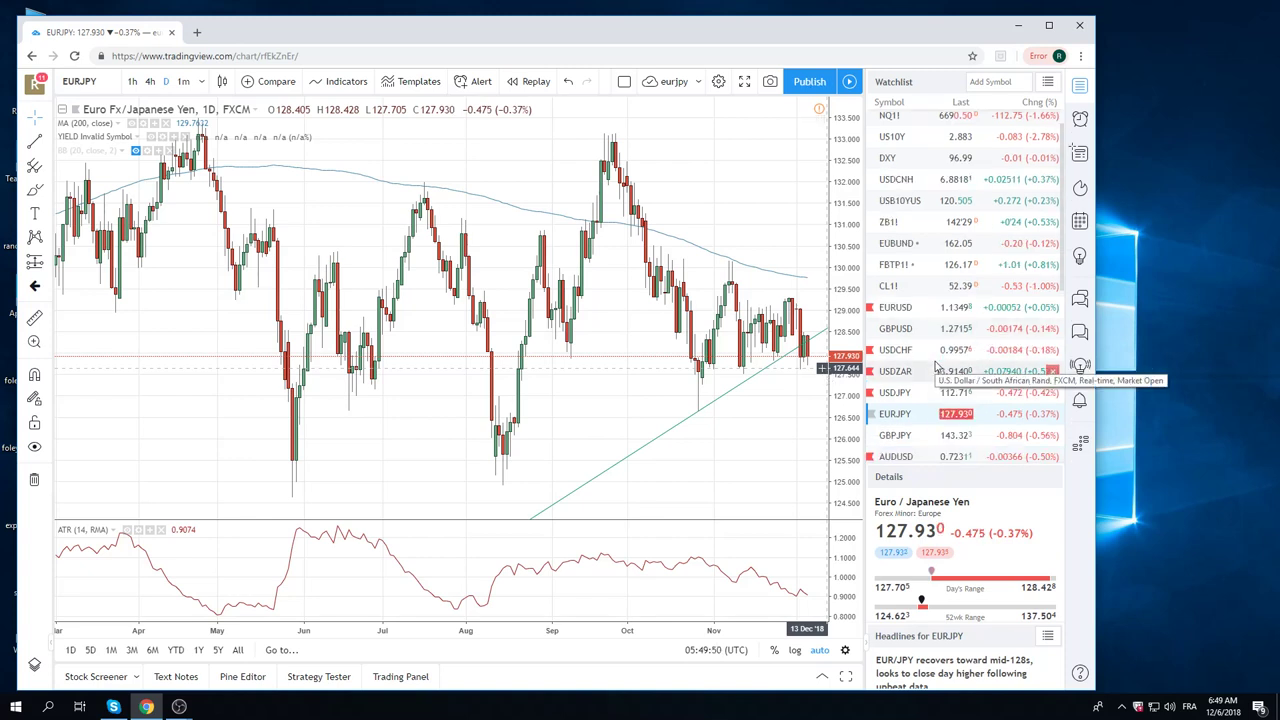
{"action": "left_click", "coordinate": [899, 438]}
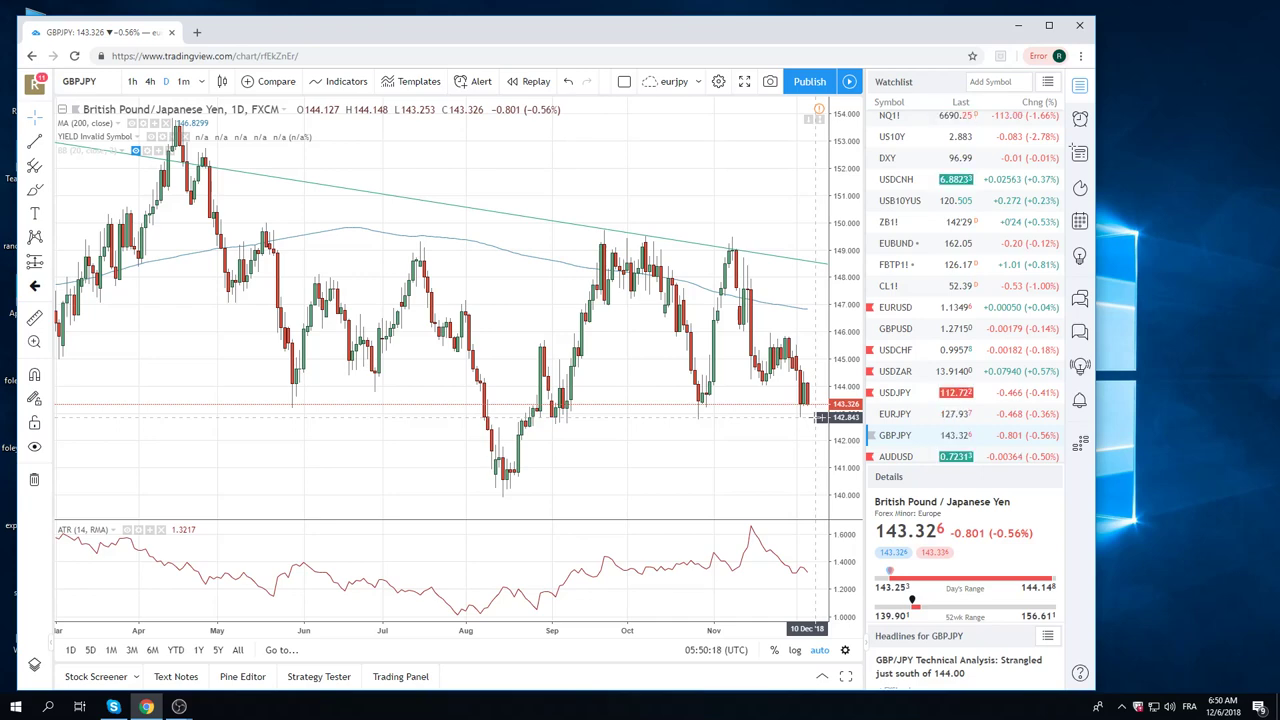
Load the GBPUSD daily chart from the Watchlist
{"action": "left_click", "coordinate": [895, 328]}
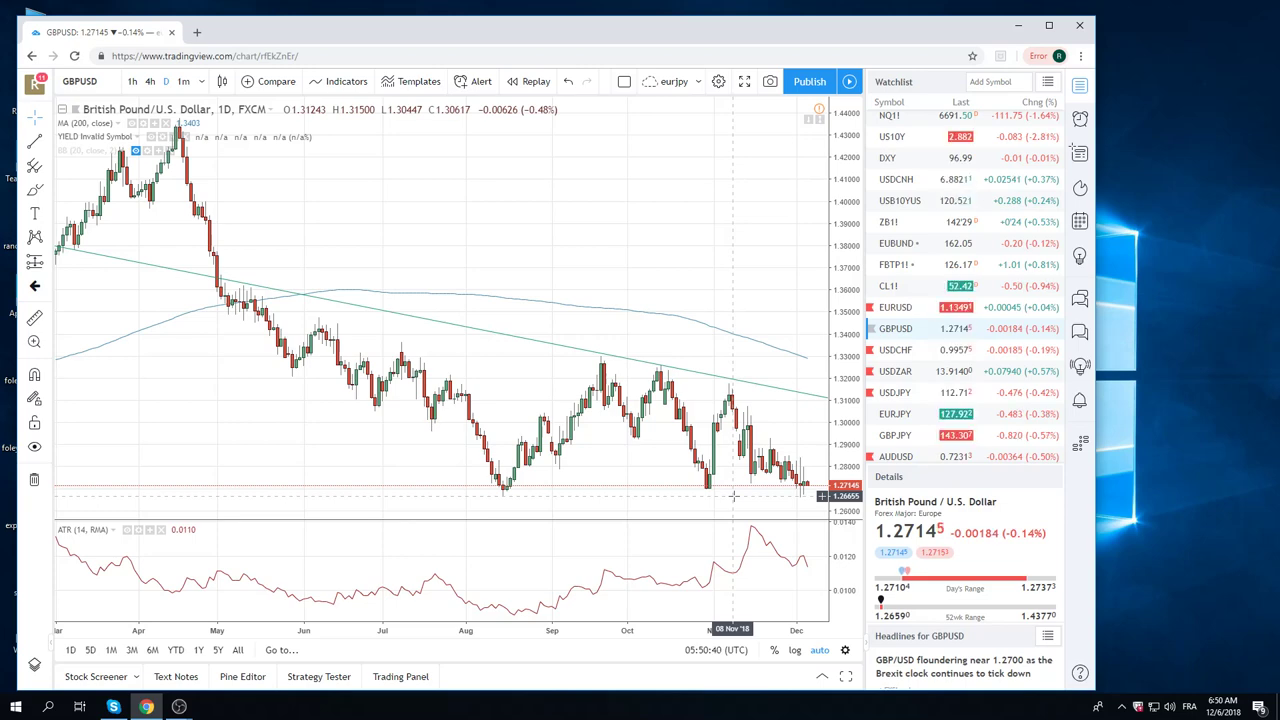
Zoom out the GBPUSD daily chart so history shows back to October 2017
{"action": "scroll", "coordinate": [733, 495], "scroll_direction": "down", "scroll_amount": 1}
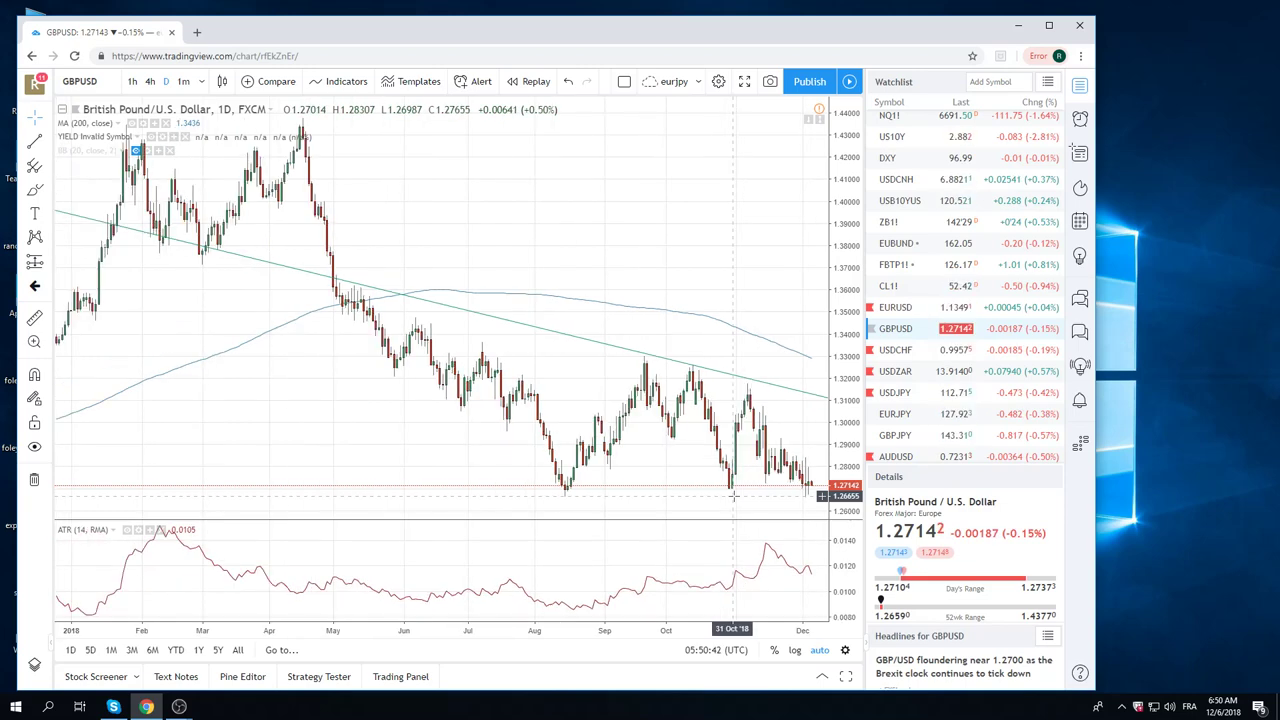
{"action": "scroll", "coordinate": [733, 495], "scroll_direction": "down", "scroll_amount": 1}
{"action": "scroll", "coordinate": [733, 495], "scroll_direction": "down", "scroll_amount": 1}
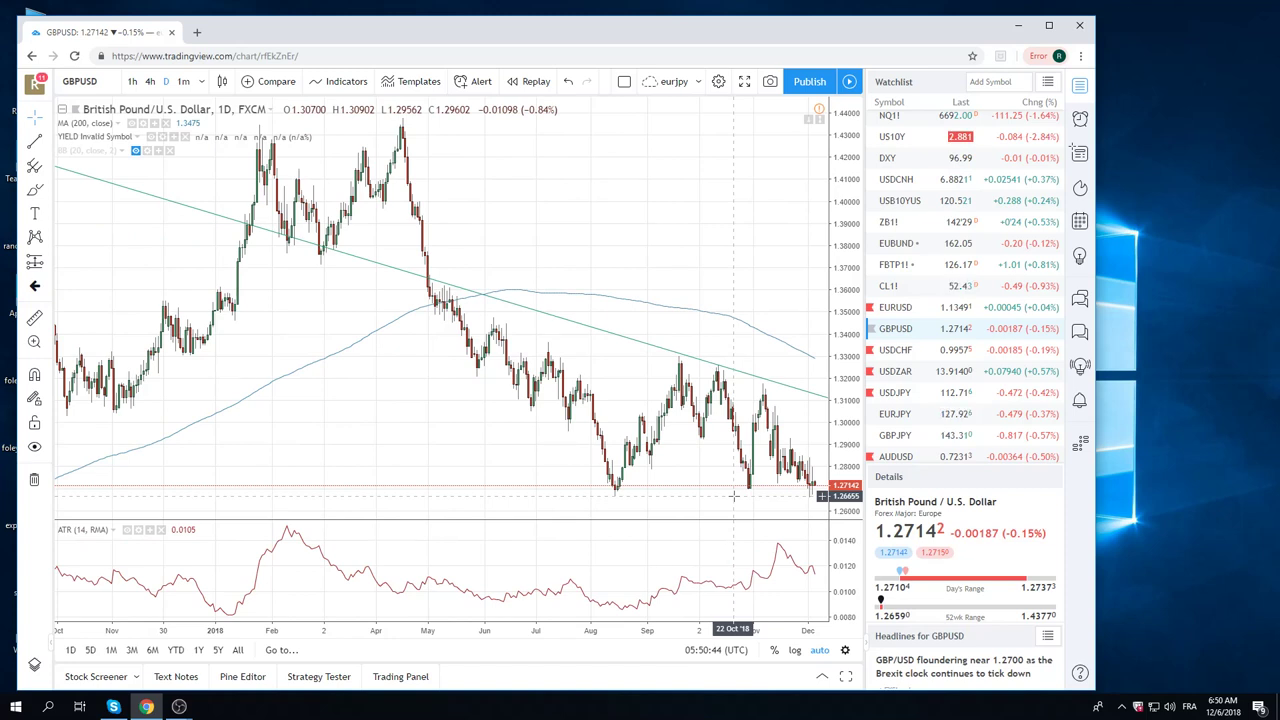